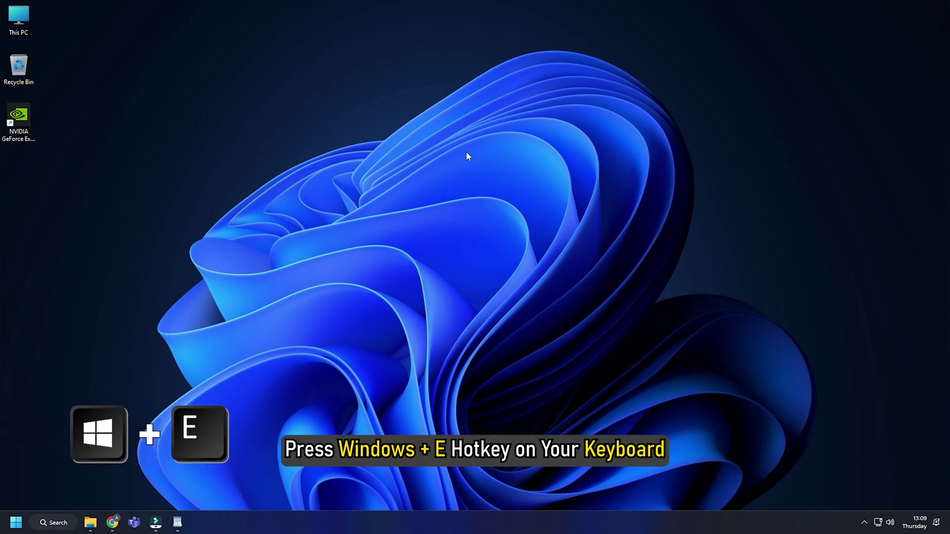
Step: Browse File Explorer to C:\Program Files\EA Games\Battlefield 2042
{"action": "key", "text": "super+e"}
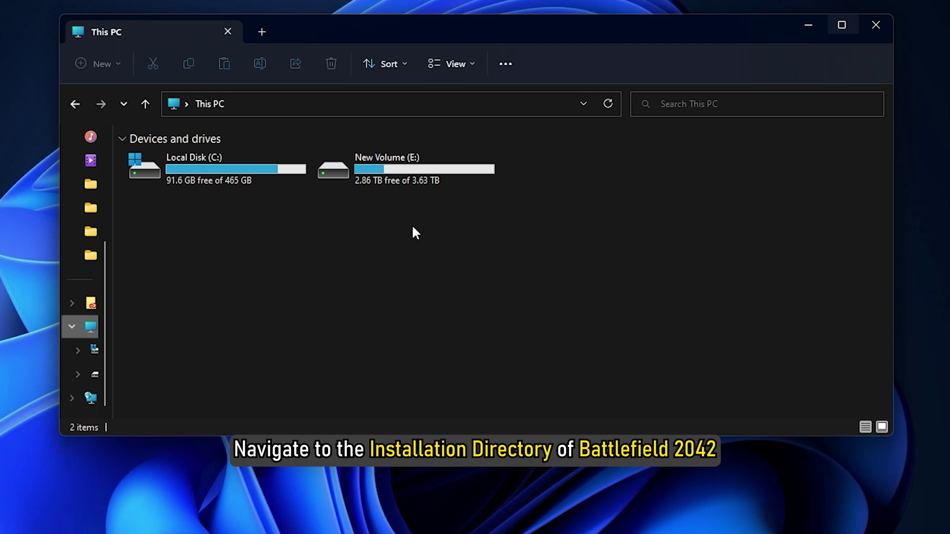
{"action": "double_click", "coordinate": [253, 153]}
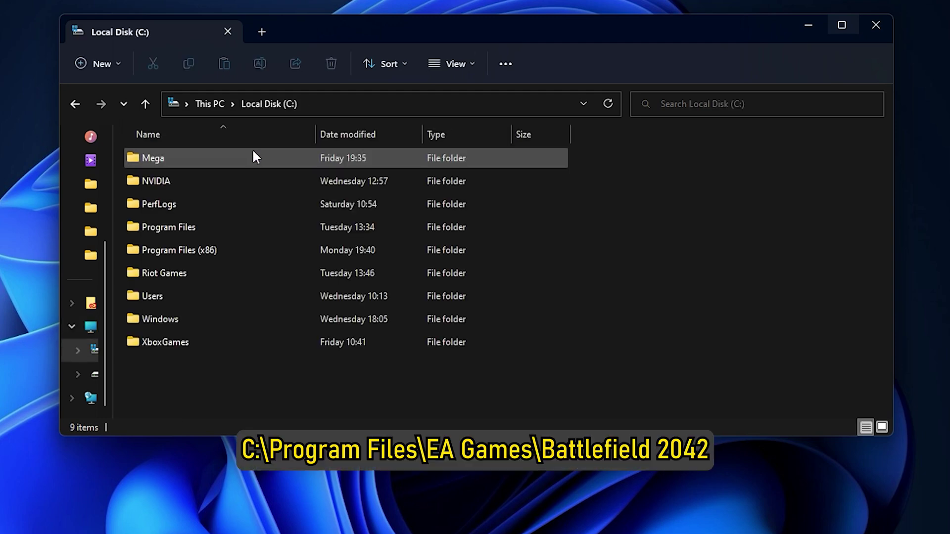
{"action": "double_click", "coordinate": [209, 227]}
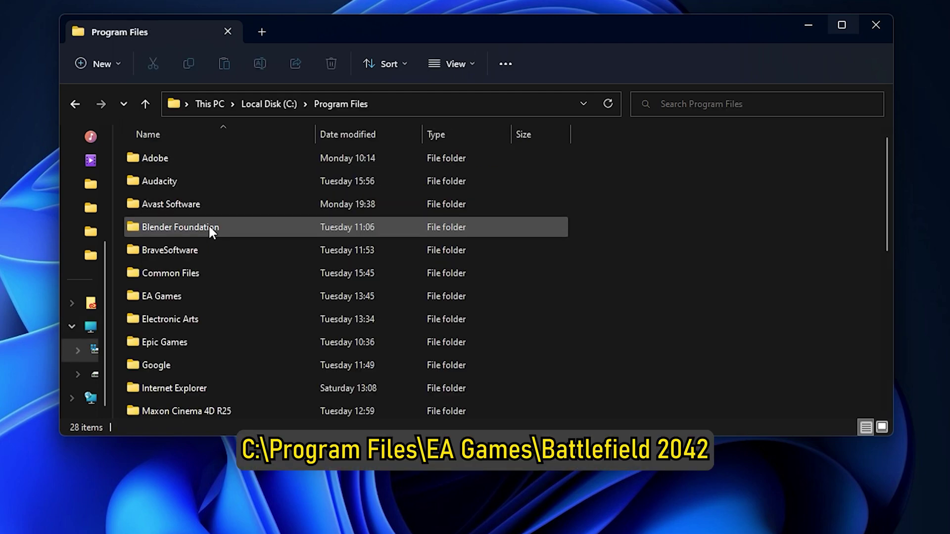
{"action": "double_click", "coordinate": [184, 297]}
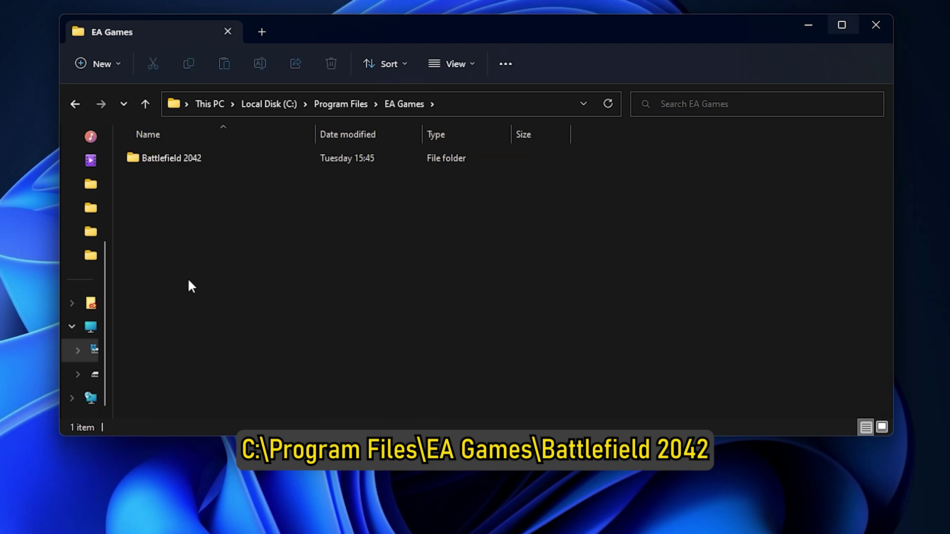
{"action": "double_click", "coordinate": [209, 159]}
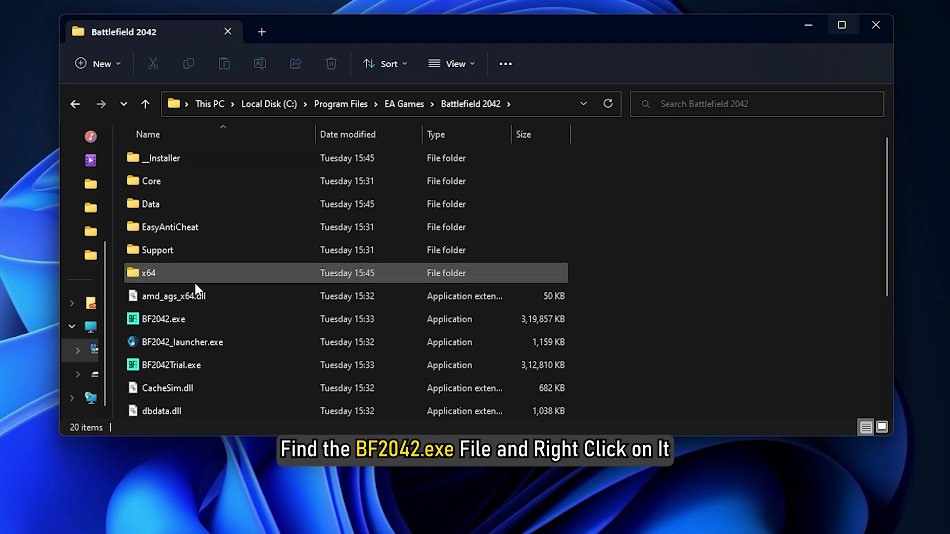
Step: Enable 'Run this program as an administrator' in BF2042.exe's Compatibility properties and apply it
{"action": "right_click", "coordinate": [193, 318]}
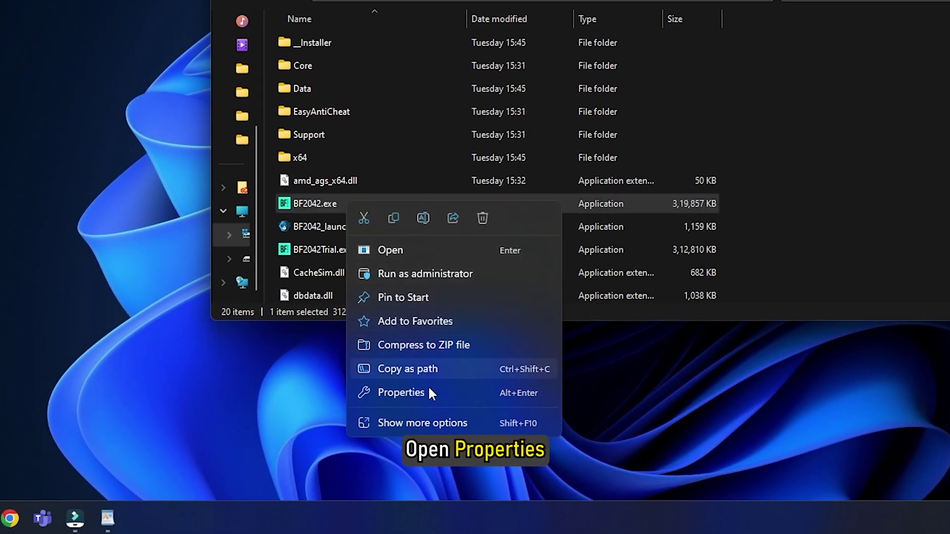
{"action": "left_click", "coordinate": [430, 393]}
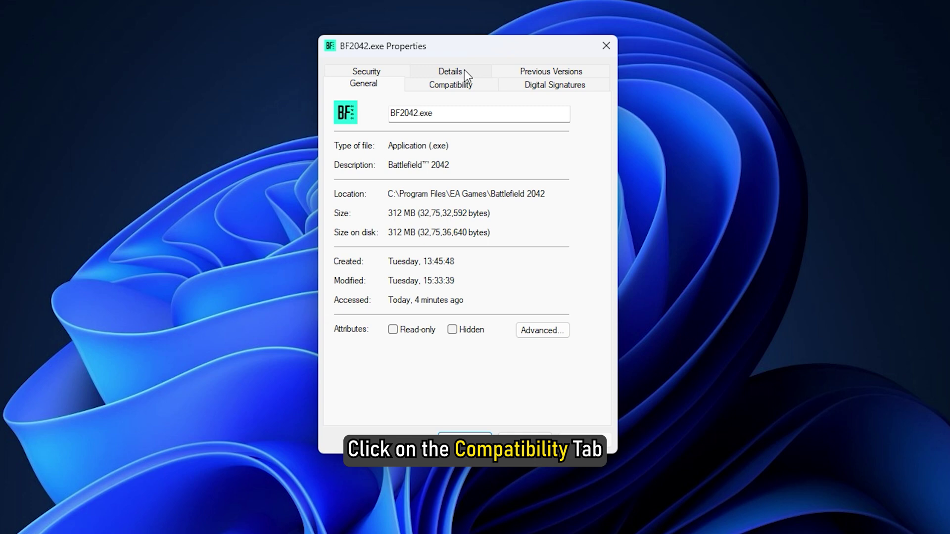
{"action": "left_click", "coordinate": [451, 85]}
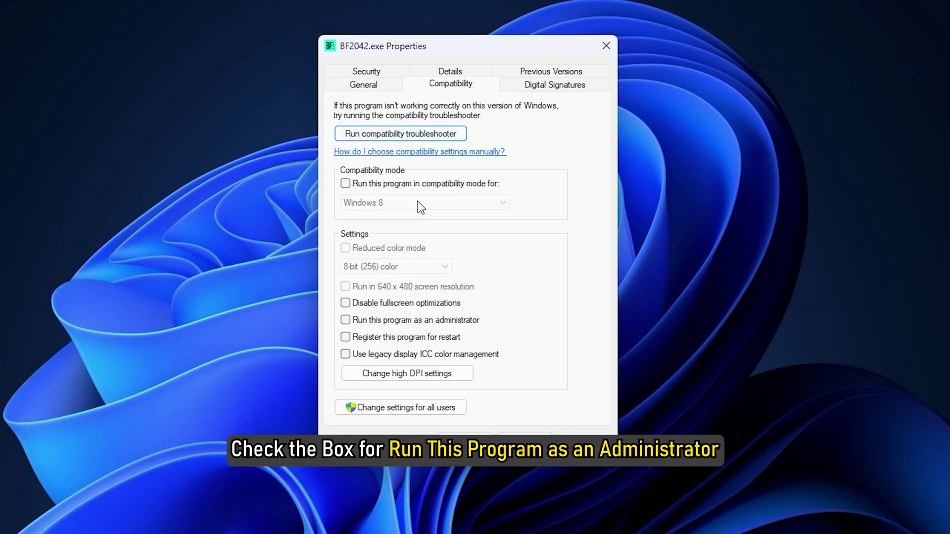
{"action": "left_click", "coordinate": [346, 321]}
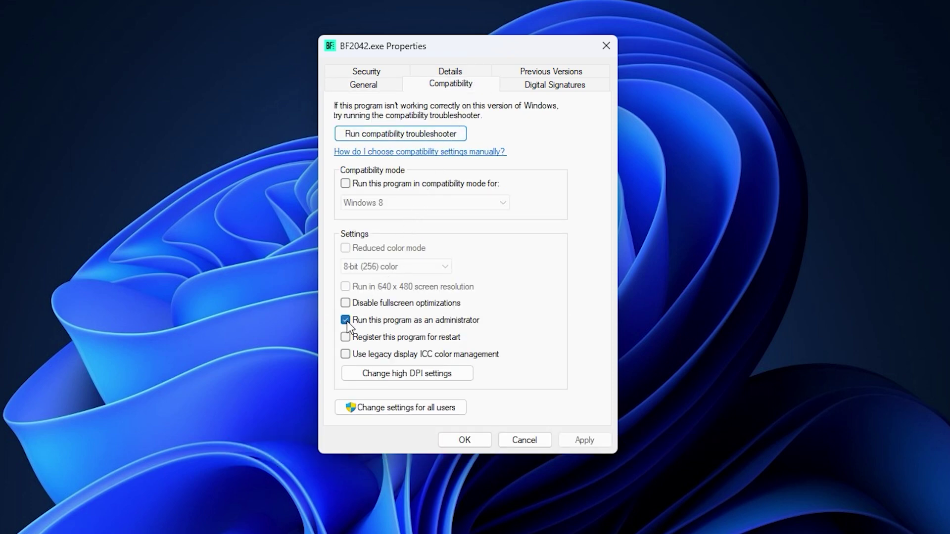
{"action": "left_click", "coordinate": [584, 440]}
{"action": "left_click", "coordinate": [465, 440]}
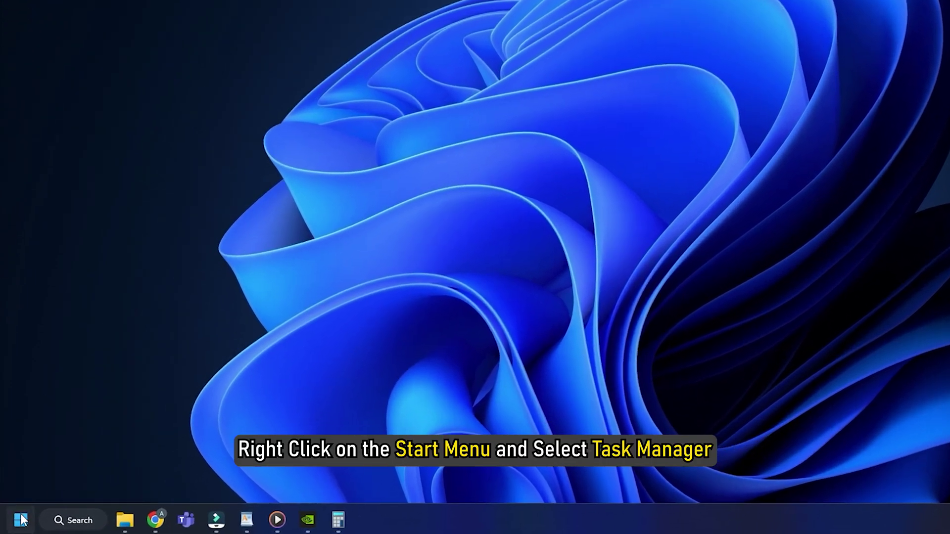
Step: Open Task Manager from the Start menu and end the Calculator app
{"action": "right_click", "coordinate": [22, 519]}
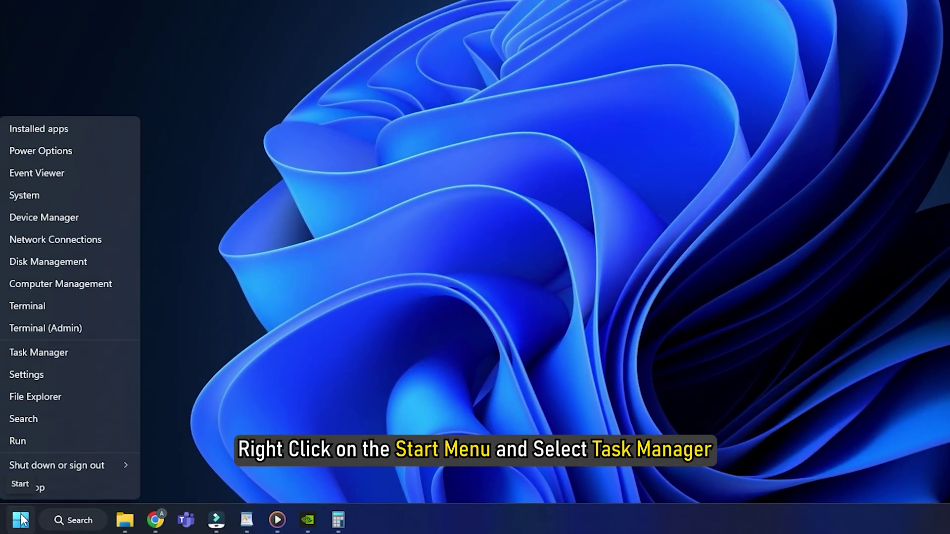
{"action": "left_click", "coordinate": [67, 354]}
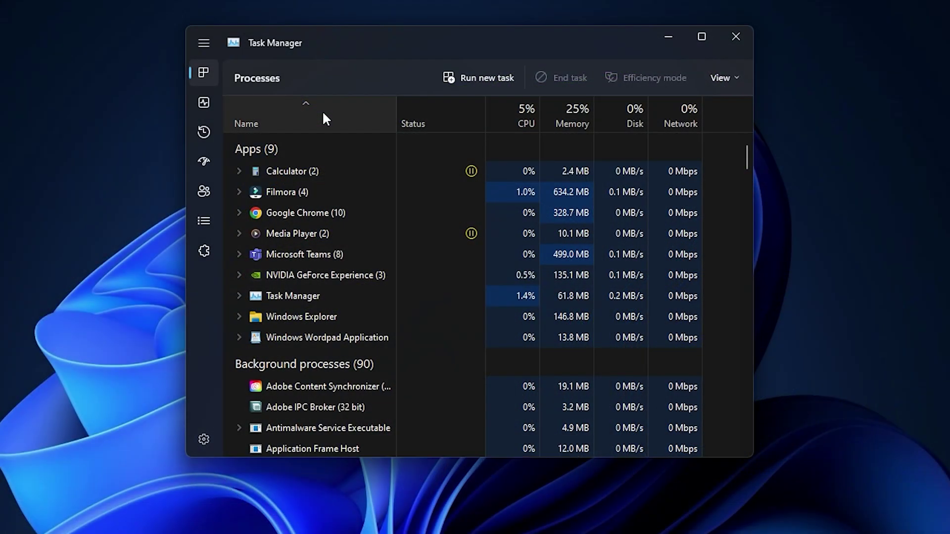
{"action": "left_click", "coordinate": [318, 180]}
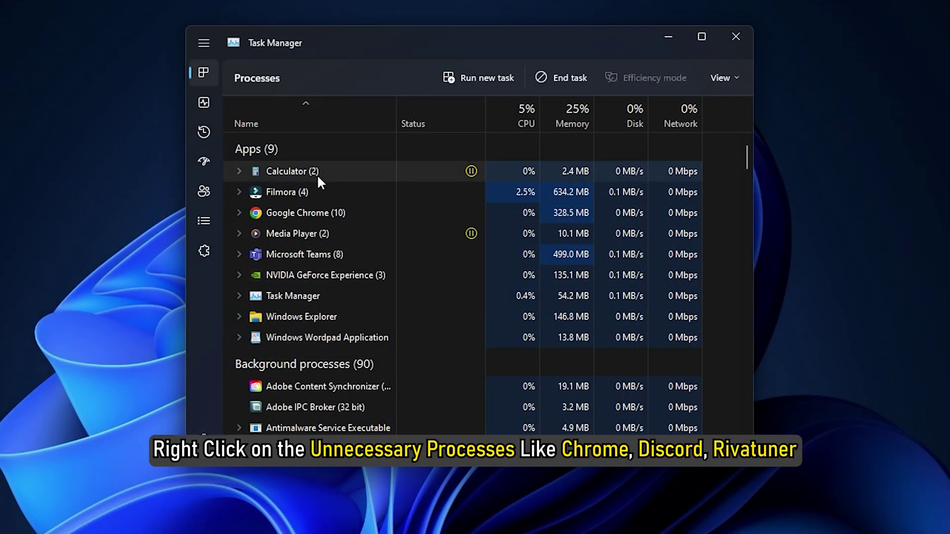
{"action": "right_click", "coordinate": [318, 179]}
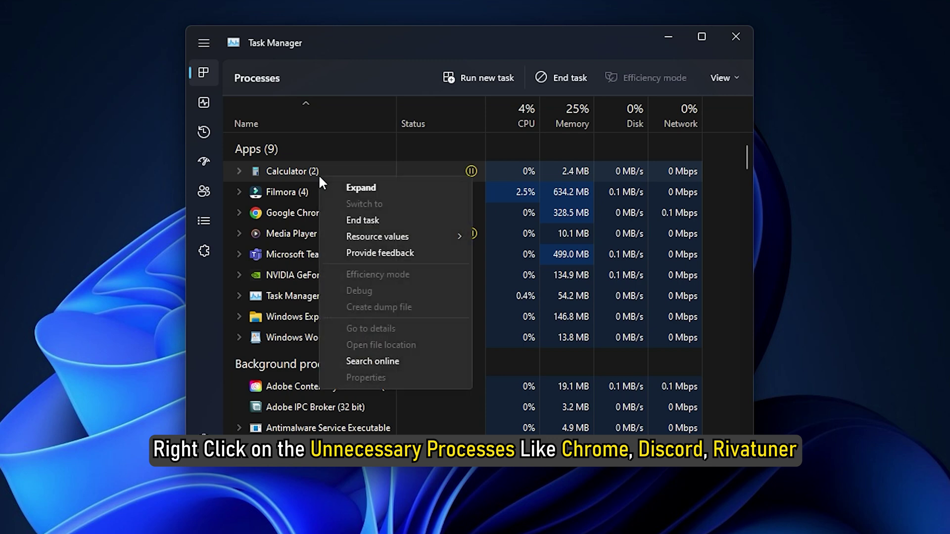
{"action": "left_click", "coordinate": [377, 222]}
Step: End the Media Player, Google Chrome and NVIDIA GeForce Experience apps
{"action": "right_click", "coordinate": [332, 216]}
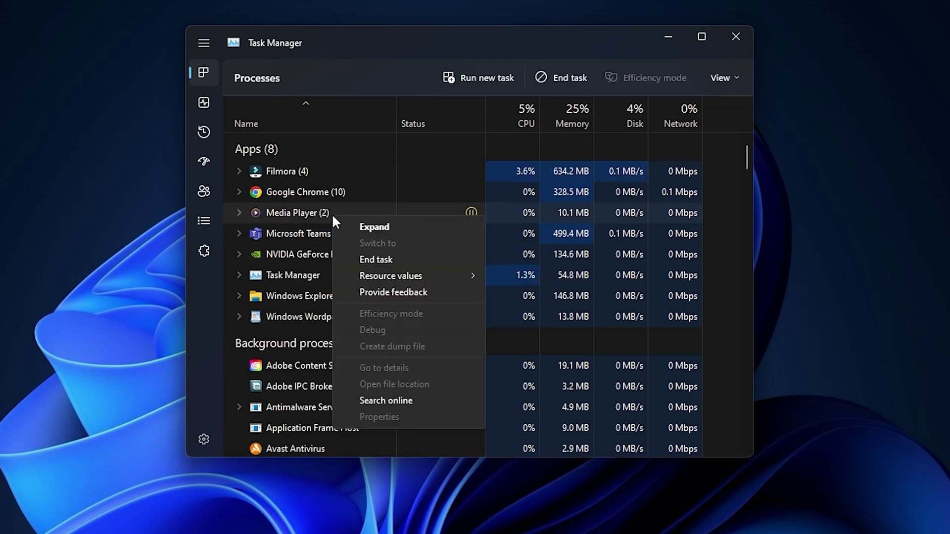
{"action": "left_click", "coordinate": [377, 259]}
{"action": "right_click", "coordinate": [346, 194]}
{"action": "left_click", "coordinate": [409, 235]}
{"action": "right_click", "coordinate": [391, 211]}
{"action": "left_click", "coordinate": [454, 255]}
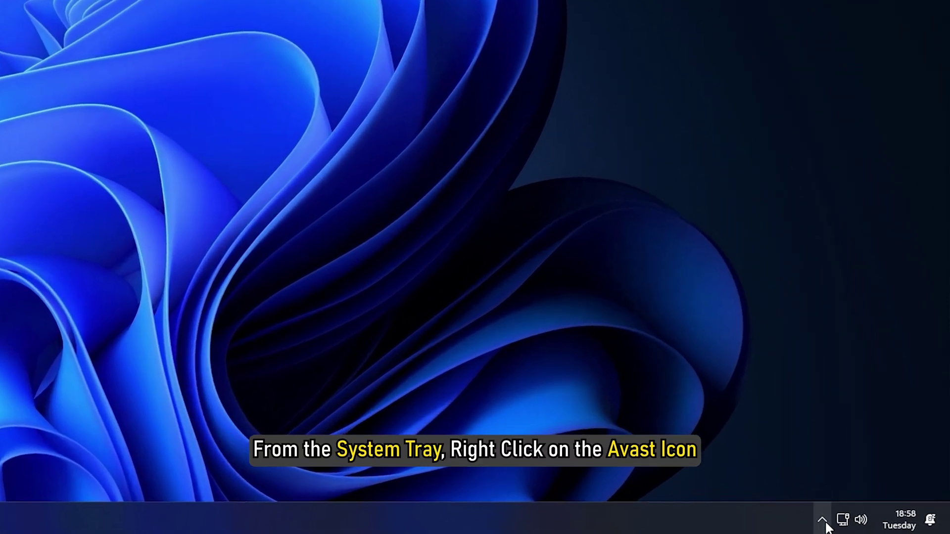
Step: Use the Avast tray icon's shields control to disable protection until the computer restarts
{"action": "left_click", "coordinate": [865, 523]}
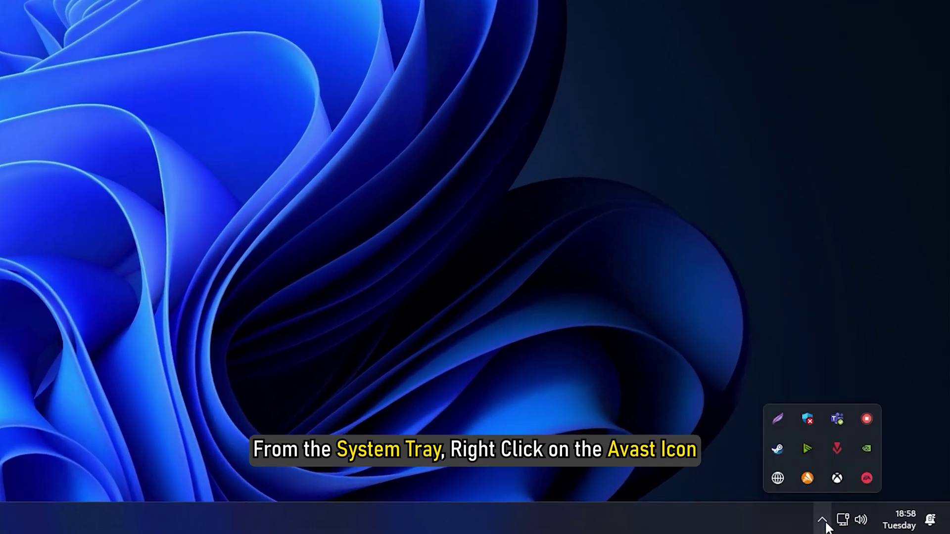
{"action": "right_click", "coordinate": [809, 478]}
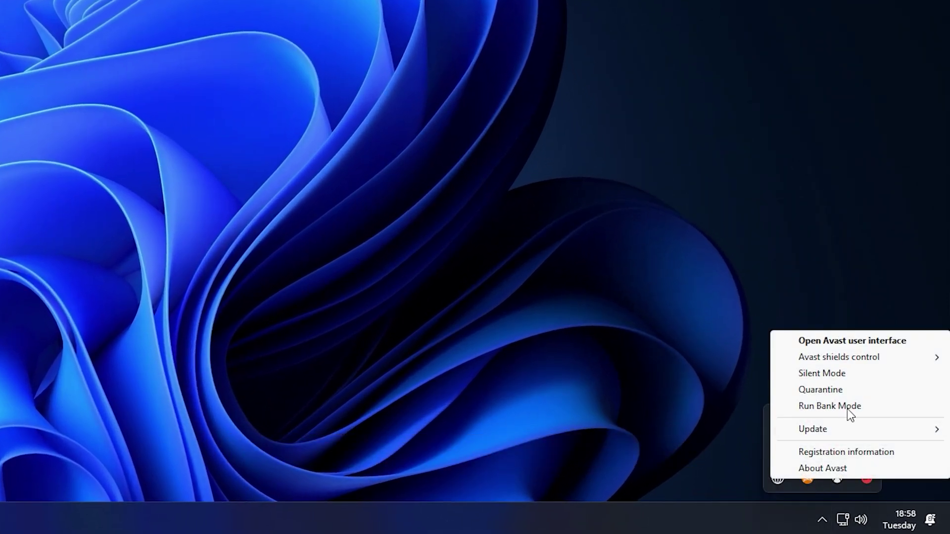
{"action": "left_click", "coordinate": [886, 351]}
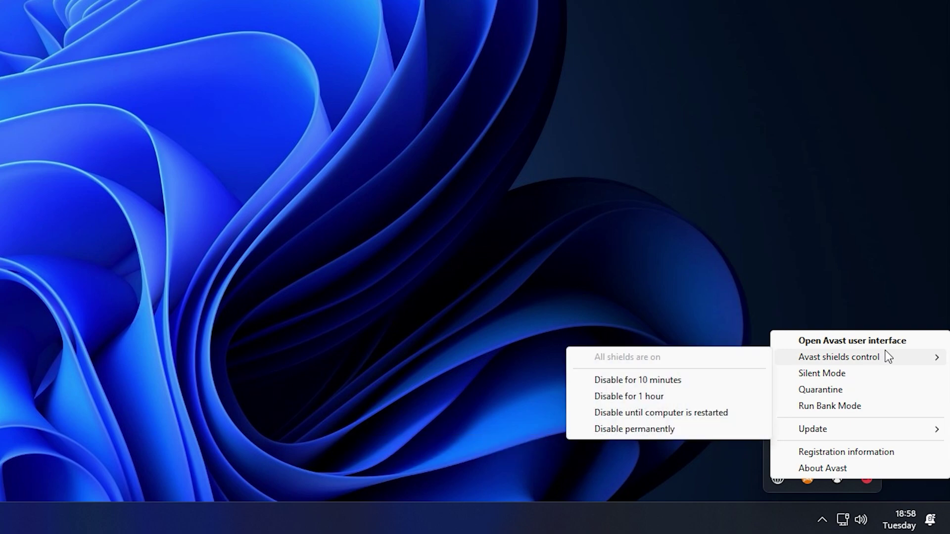
{"action": "left_click", "coordinate": [732, 413]}
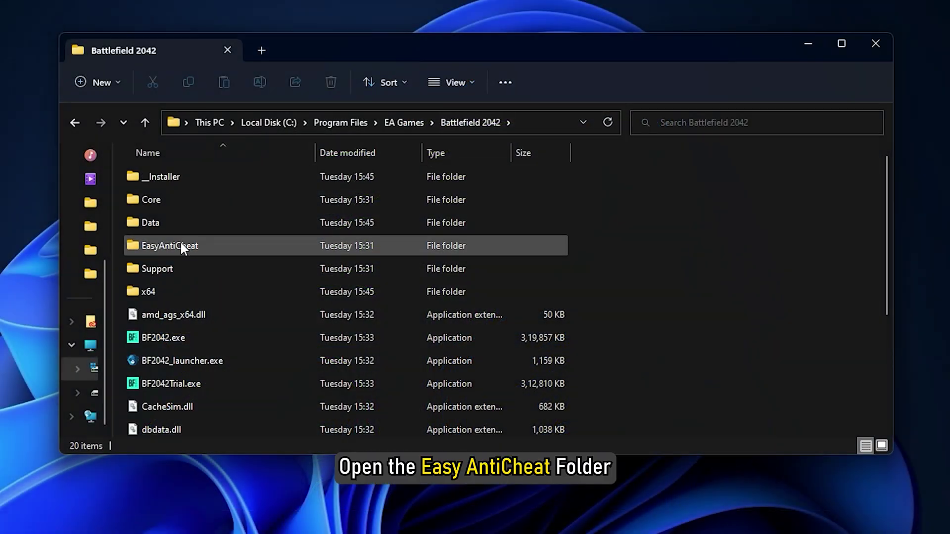
Step: Run EasyAntiCheat_Setup.exe as administrator from the EasyAntiCheat folder and choose Repair Service
{"action": "double_click", "coordinate": [180, 244]}
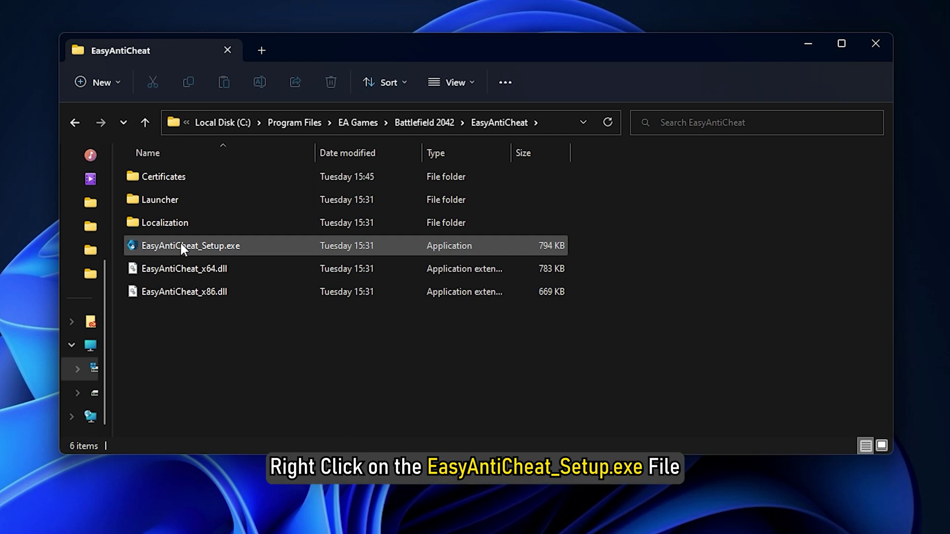
{"action": "right_click", "coordinate": [246, 249]}
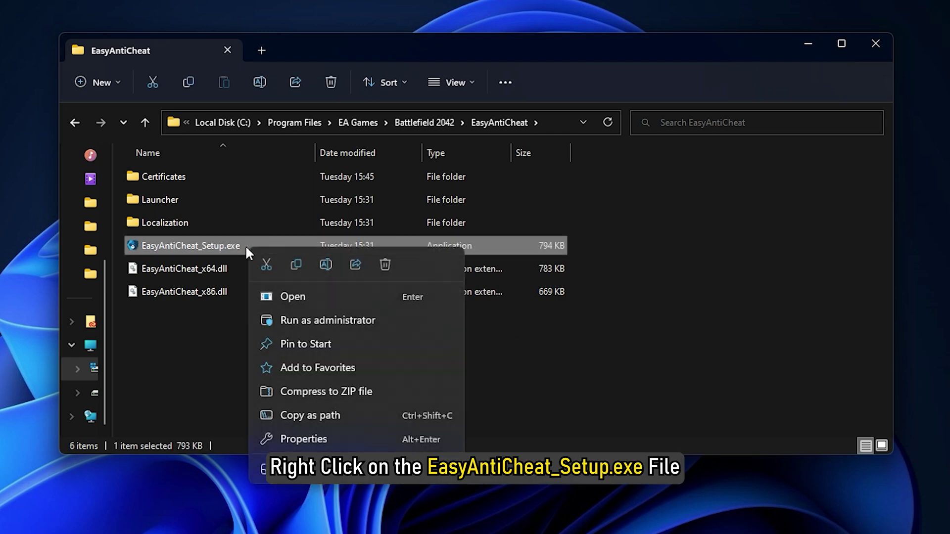
{"action": "left_click", "coordinate": [387, 329]}
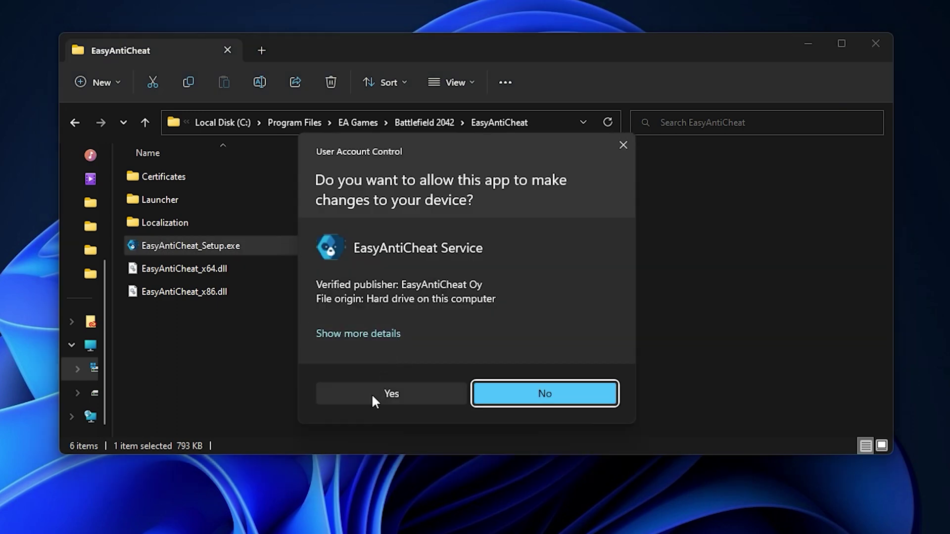
{"action": "left_click", "coordinate": [372, 393]}
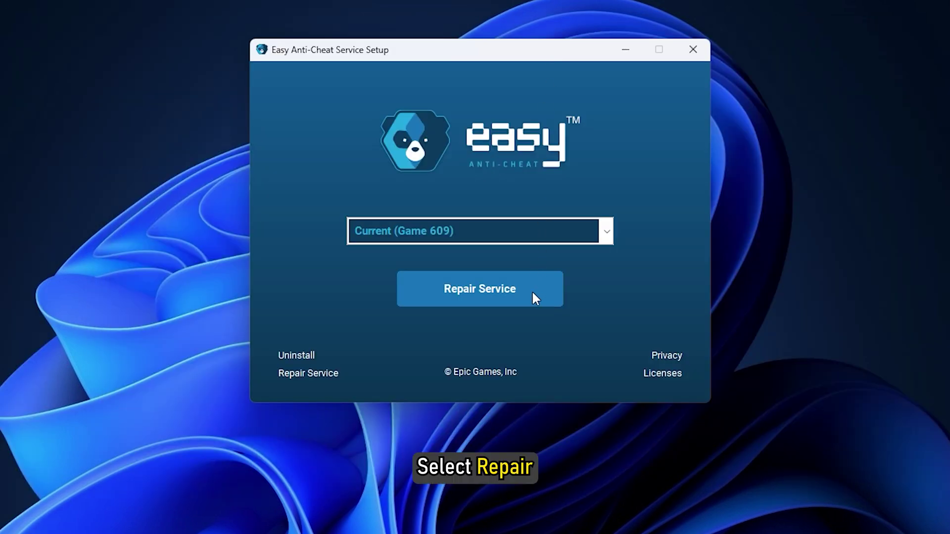
{"action": "left_click", "coordinate": [532, 291]}
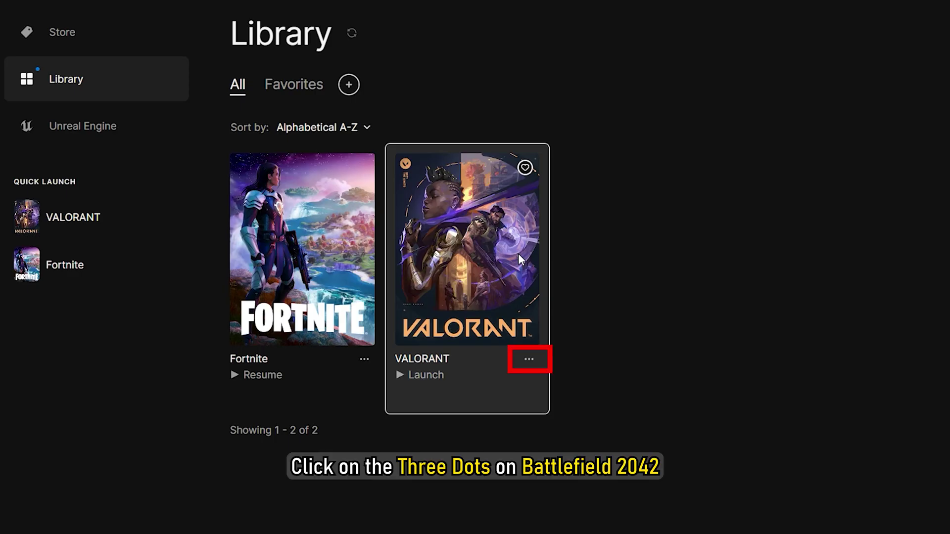
Step: Verify the VALORANT files through the tile's Manage options
{"action": "left_click", "coordinate": [529, 360]}
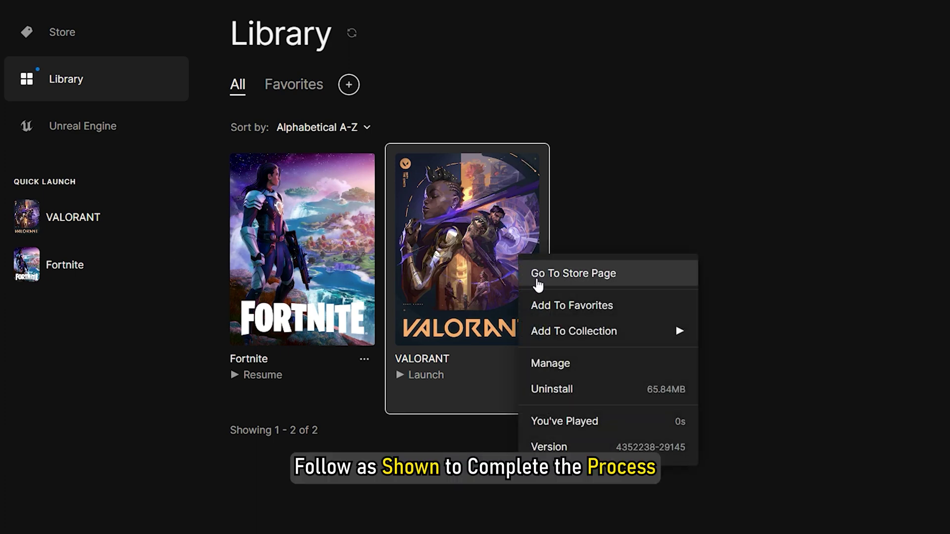
{"action": "left_click", "coordinate": [579, 375]}
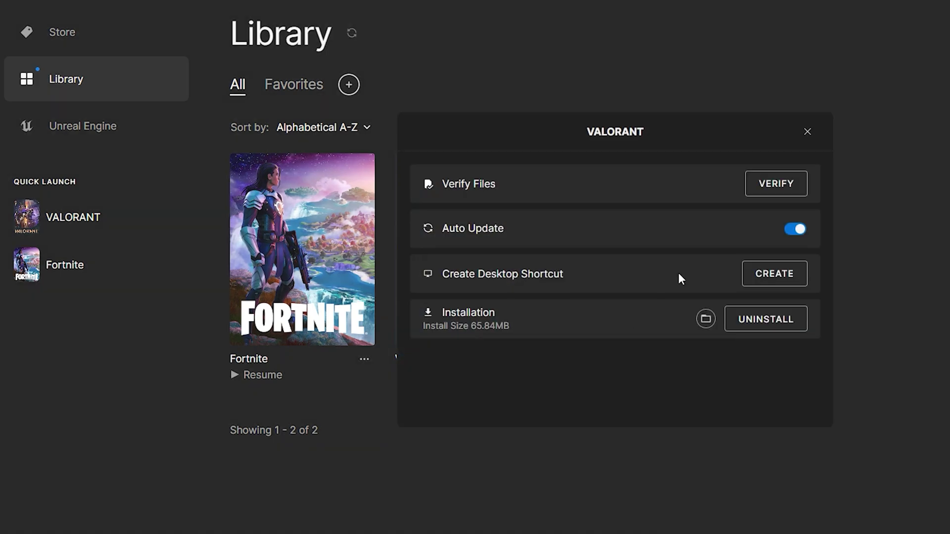
{"action": "left_click", "coordinate": [801, 191]}
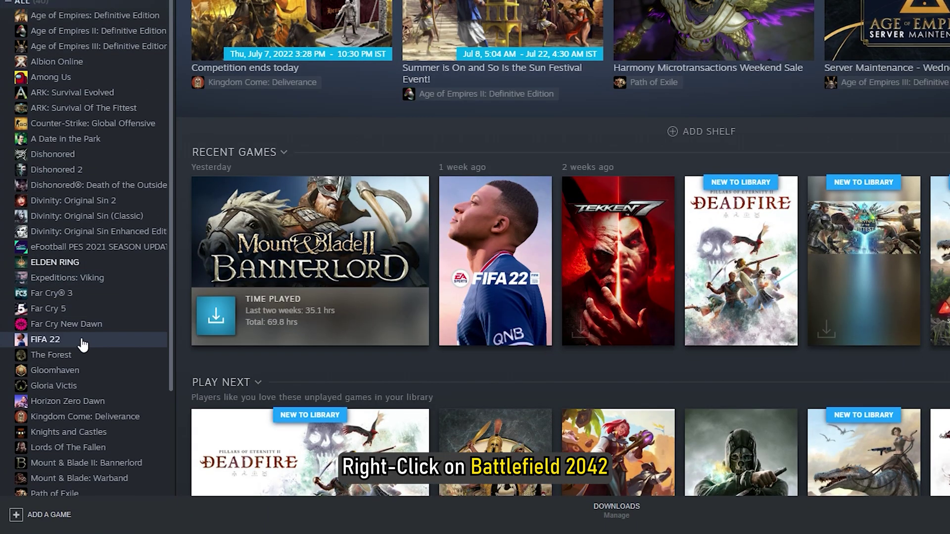
Step: Verify integrity of the FIFA 22 game files from its Properties > Local Files
{"action": "left_click", "coordinate": [82, 345]}
{"action": "right_click", "coordinate": [110, 340]}
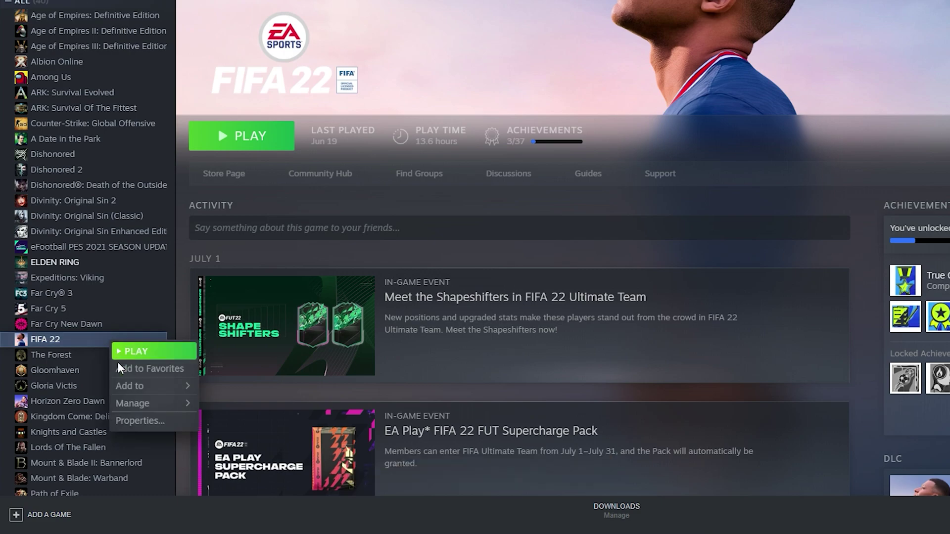
{"action": "left_click", "coordinate": [167, 420]}
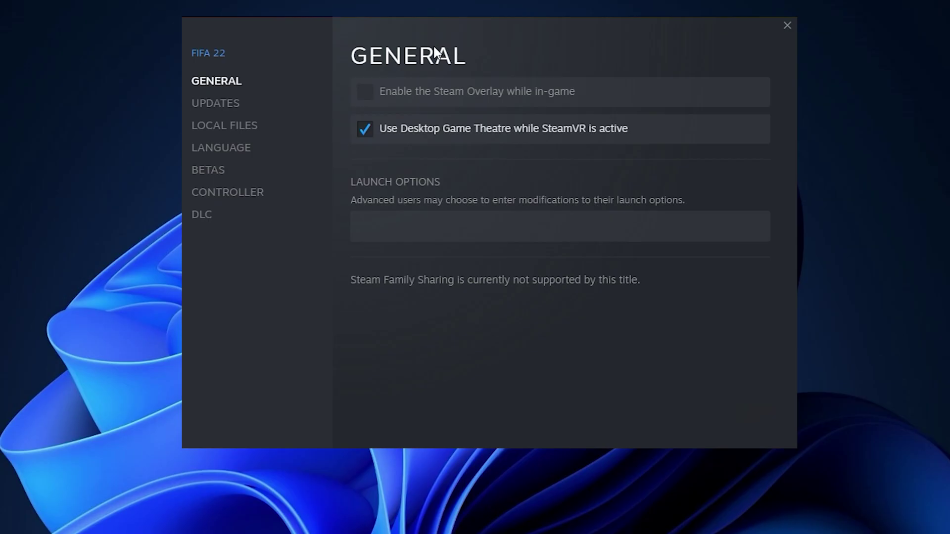
{"action": "left_click", "coordinate": [274, 133]}
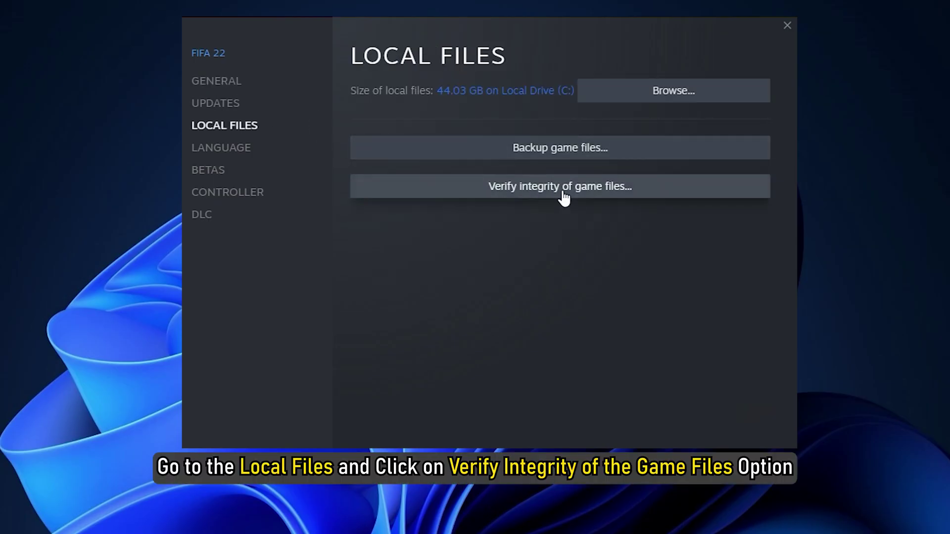
{"action": "left_click", "coordinate": [651, 197]}
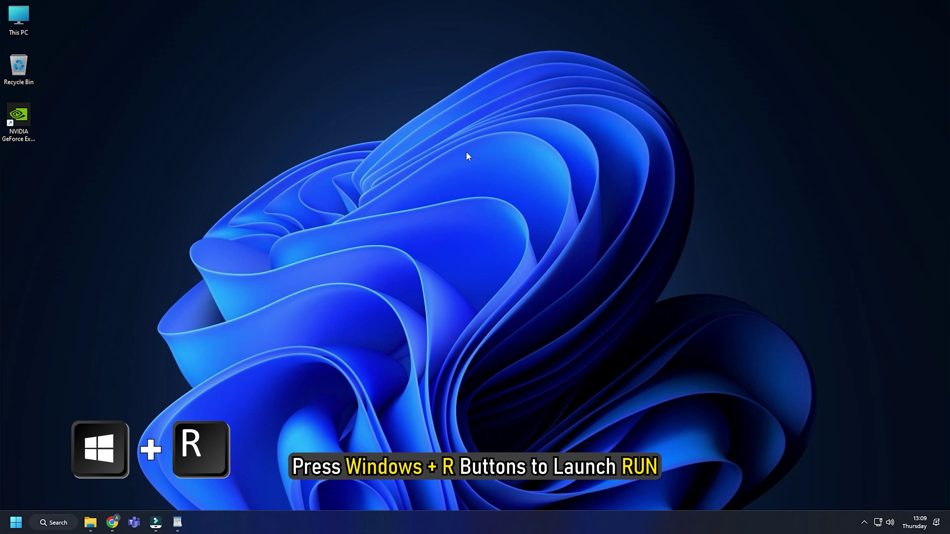
Step: Launch System Configuration with the msconfig command
{"action": "key", "text": "super+r"}
{"action": "type", "text": "msconfi"}
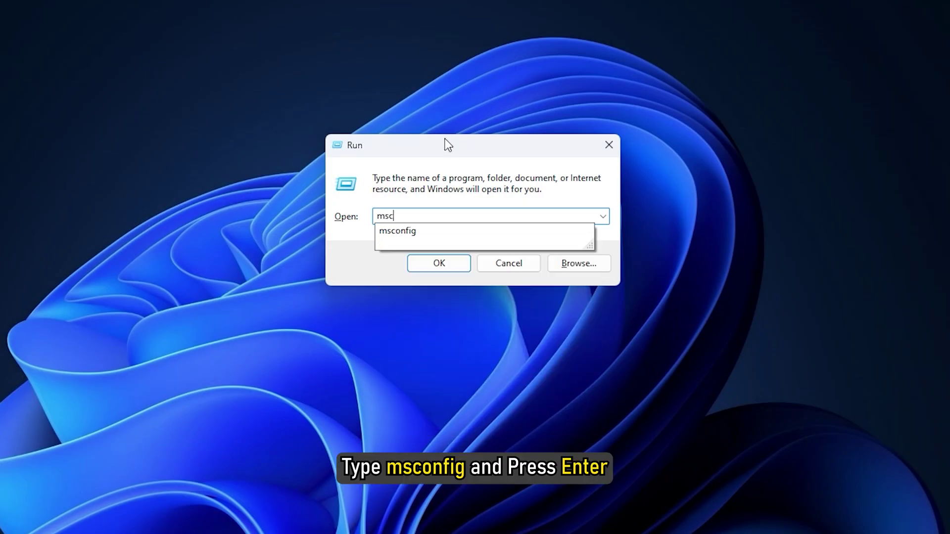
{"action": "type", "text": "g"}
{"action": "key", "text": "Return"}
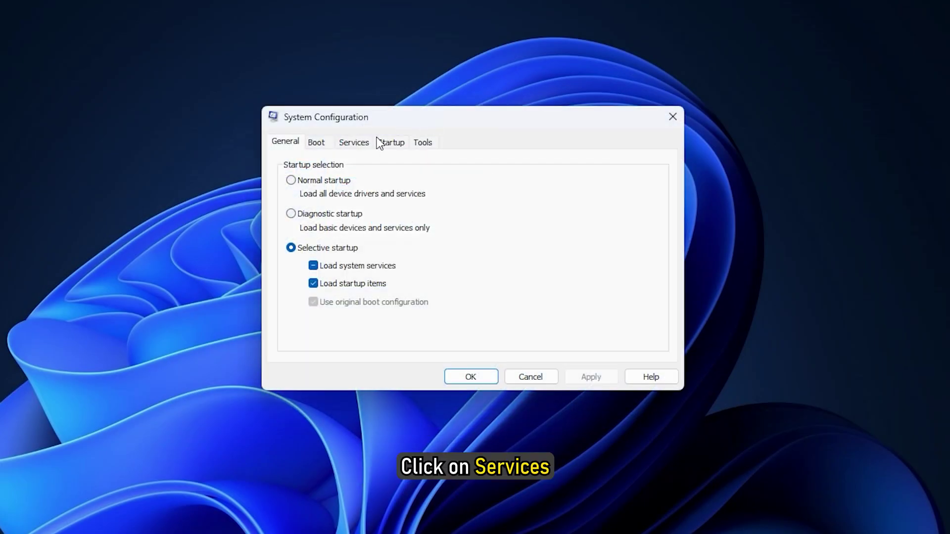
Step: Hide Microsoft services, disable all the rest, apply, and open Task Manager's startup apps
{"action": "left_click", "coordinate": [366, 143]}
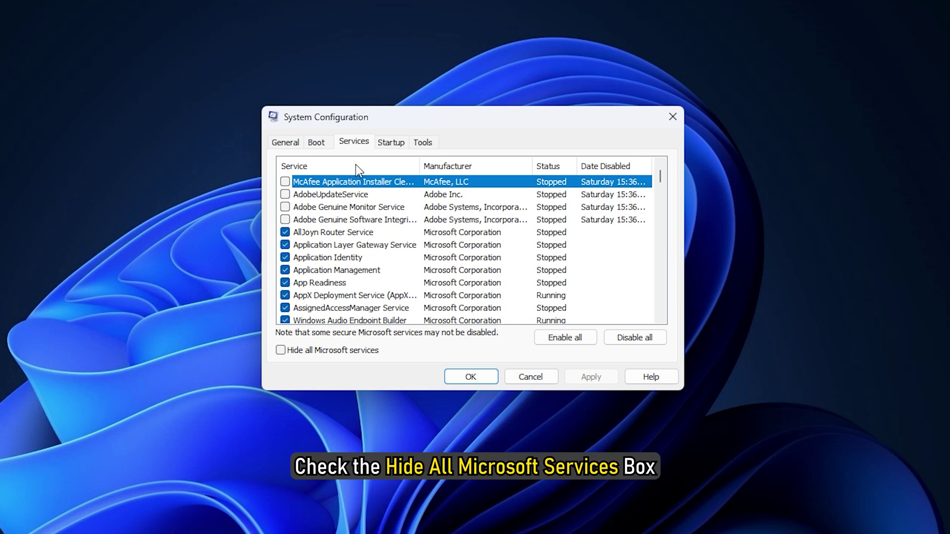
{"action": "left_click", "coordinate": [290, 352]}
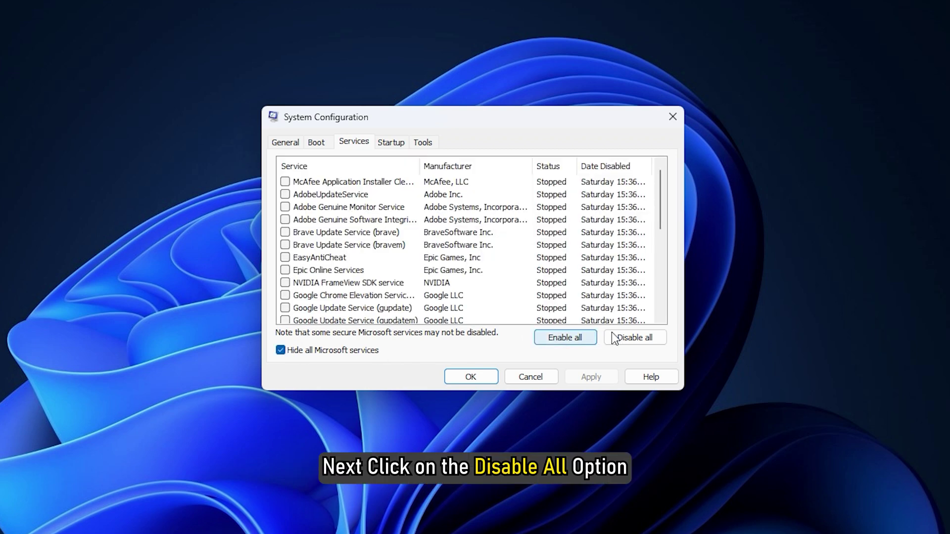
{"action": "left_click", "coordinate": [659, 336]}
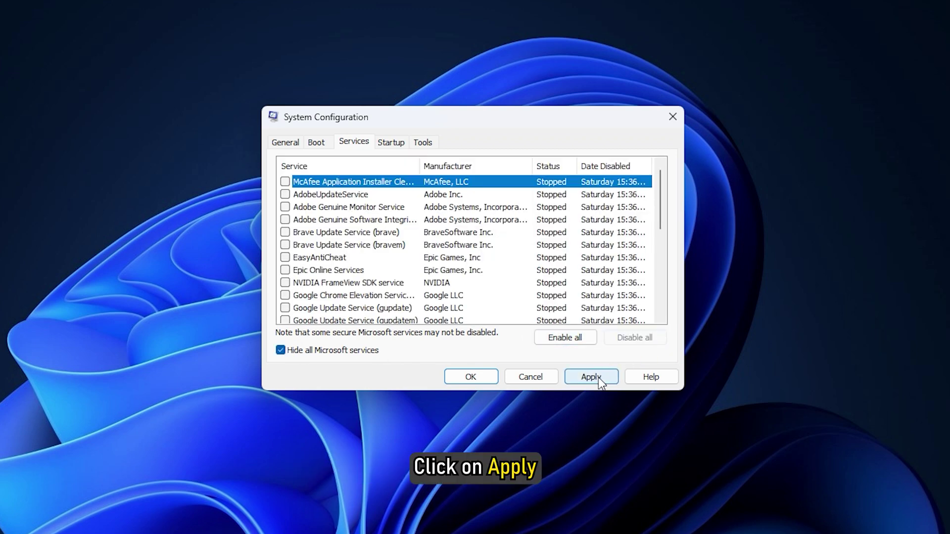
{"action": "left_click", "coordinate": [598, 378]}
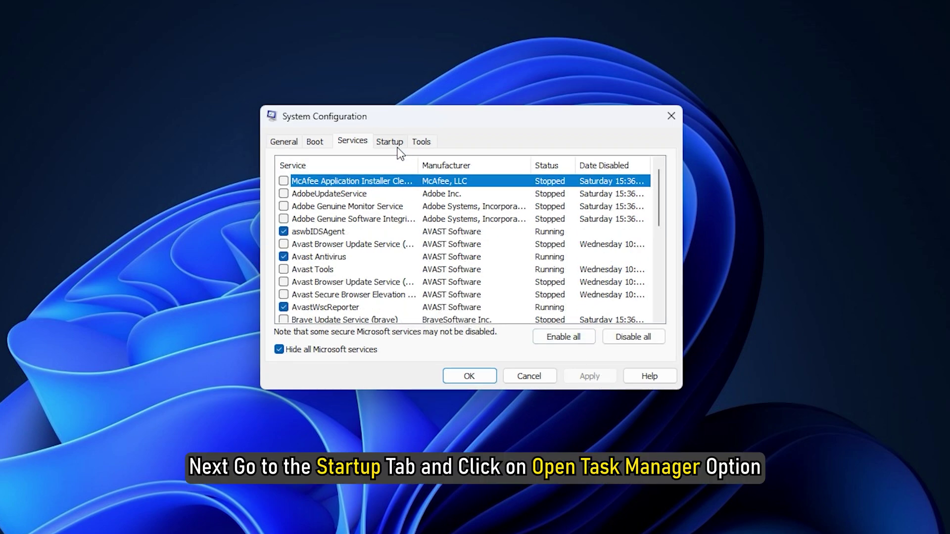
{"action": "left_click", "coordinate": [397, 145]}
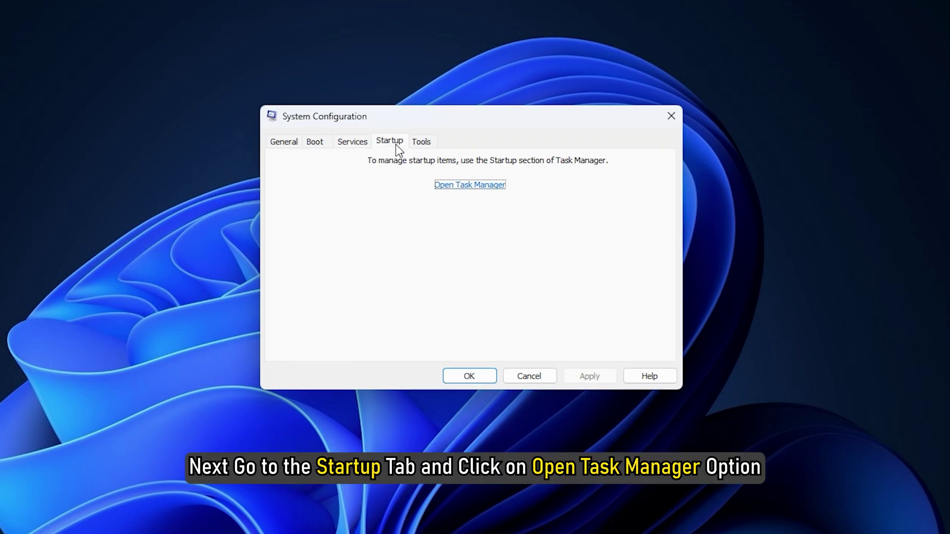
{"action": "left_click", "coordinate": [495, 188]}
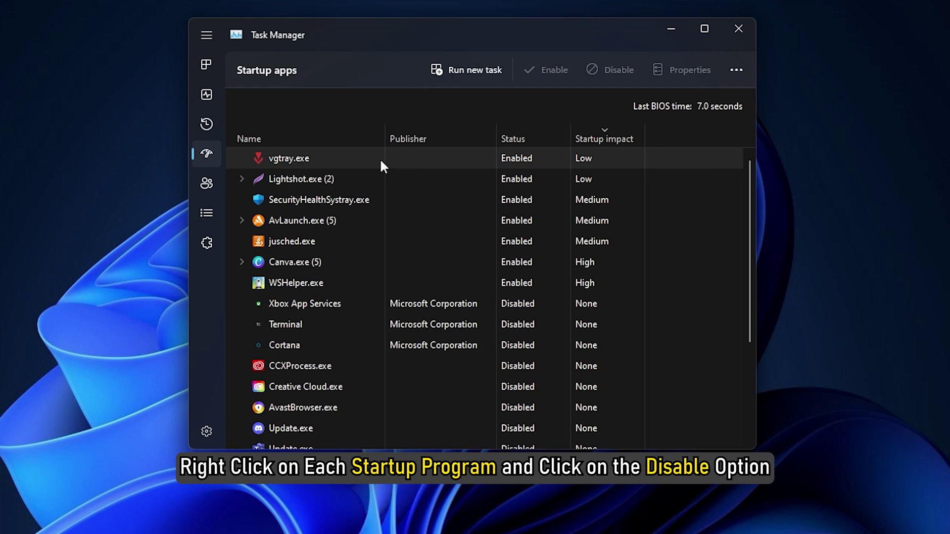
Step: Disable vgtray.exe, Lightshot.exe, jusched.exe, Canva.exe and WSHelper.exe in the startup apps list
{"action": "right_click", "coordinate": [319, 153]}
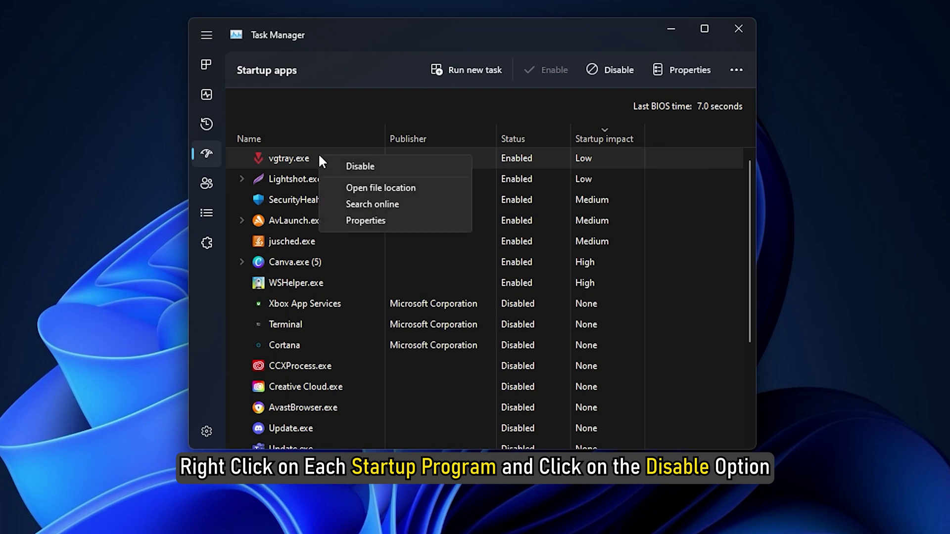
{"action": "left_click", "coordinate": [378, 161]}
{"action": "right_click", "coordinate": [360, 180]}
{"action": "left_click", "coordinate": [396, 203]}
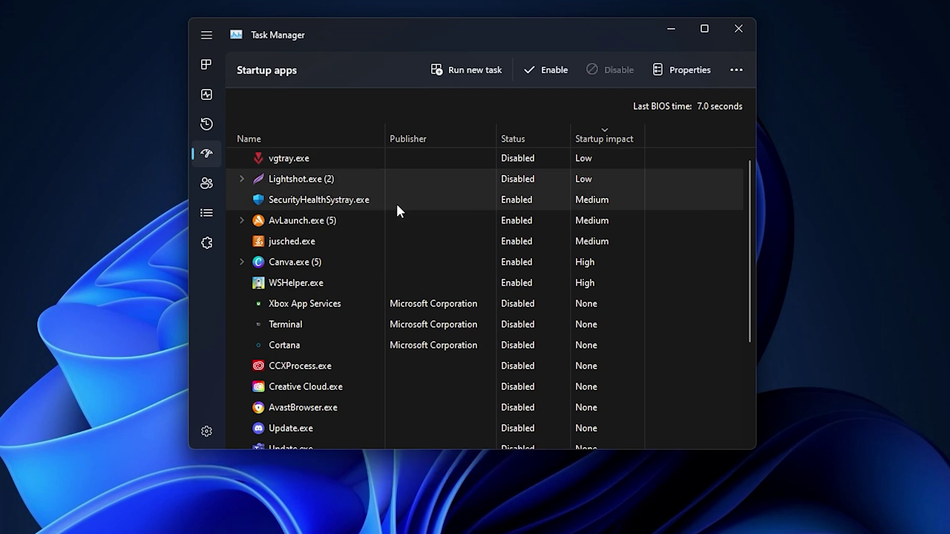
{"action": "right_click", "coordinate": [319, 241]}
{"action": "left_click", "coordinate": [381, 250]}
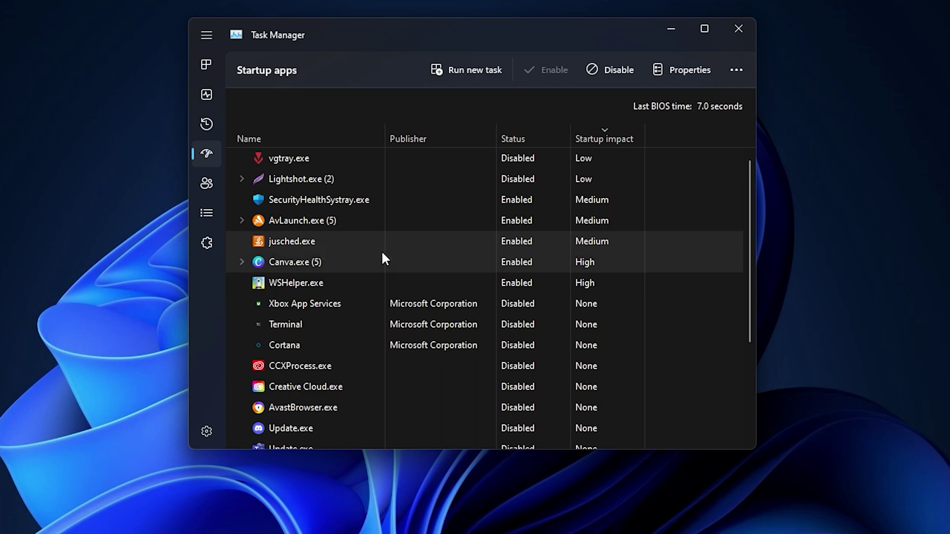
{"action": "right_click", "coordinate": [325, 262]}
{"action": "left_click", "coordinate": [396, 290]}
{"action": "right_click", "coordinate": [324, 279]}
{"action": "left_click", "coordinate": [382, 298]}
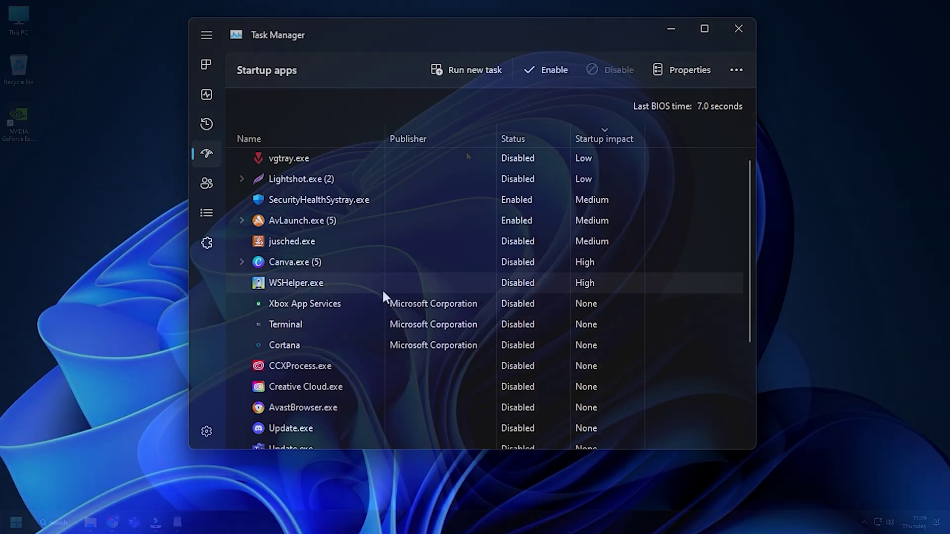